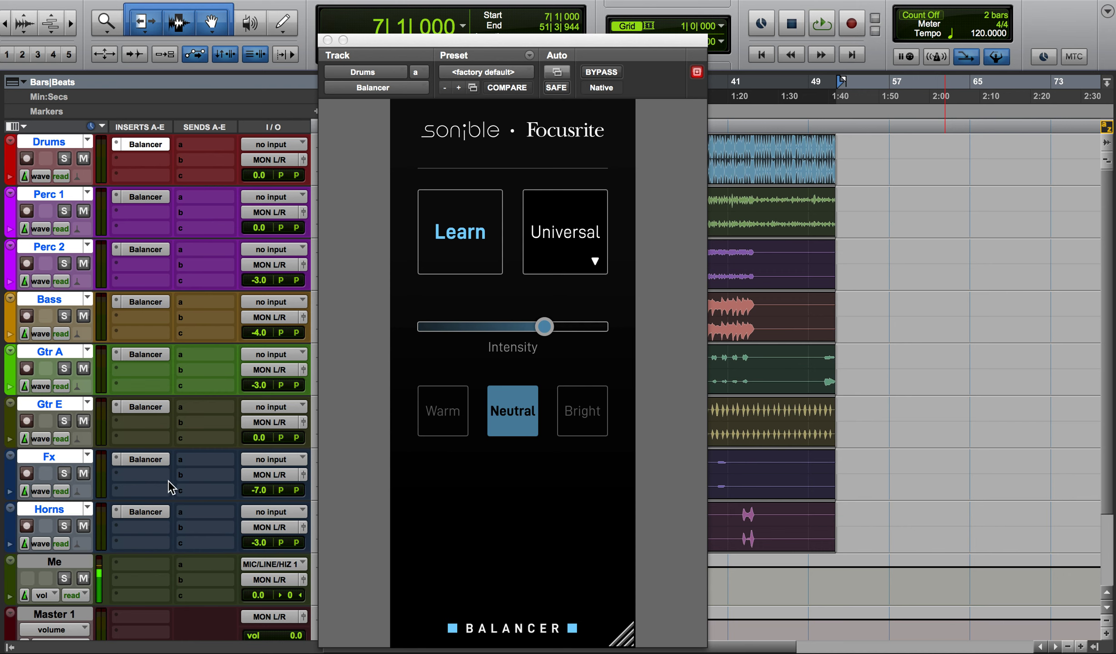
Step: Mute the Me track and play the full mix without it for a reference listen, stopping when finished
left_click(83, 579)
key("space")
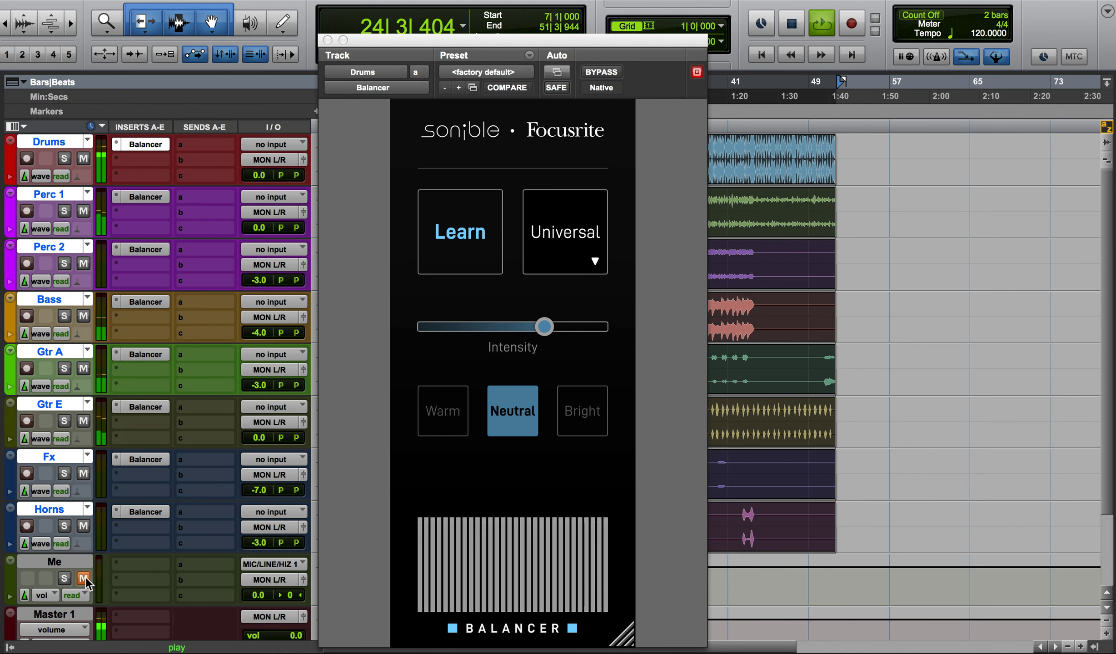
key("space")
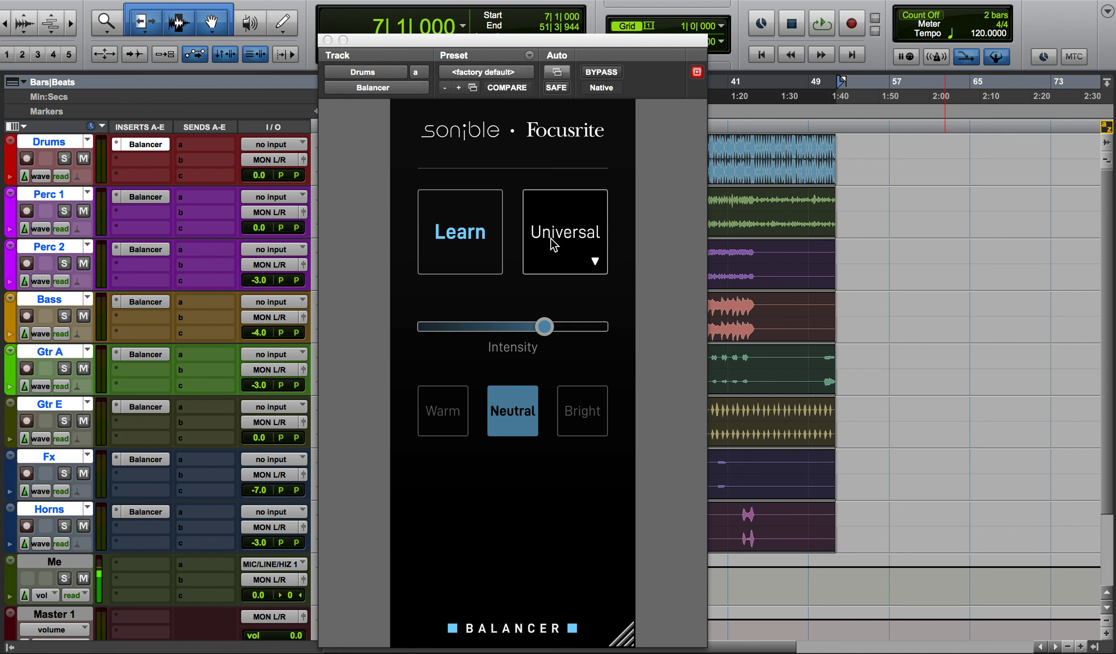
Step: Solo the Drums track, start playback and set its Balancer source profile to Drums
left_click(589, 257)
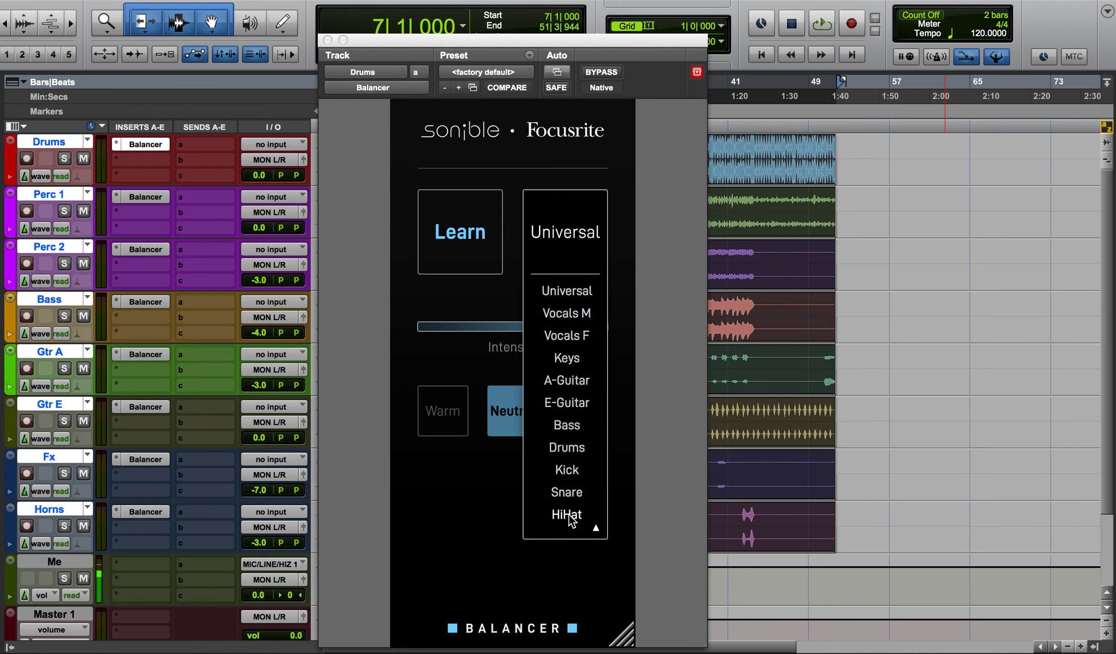
left_click(596, 531)
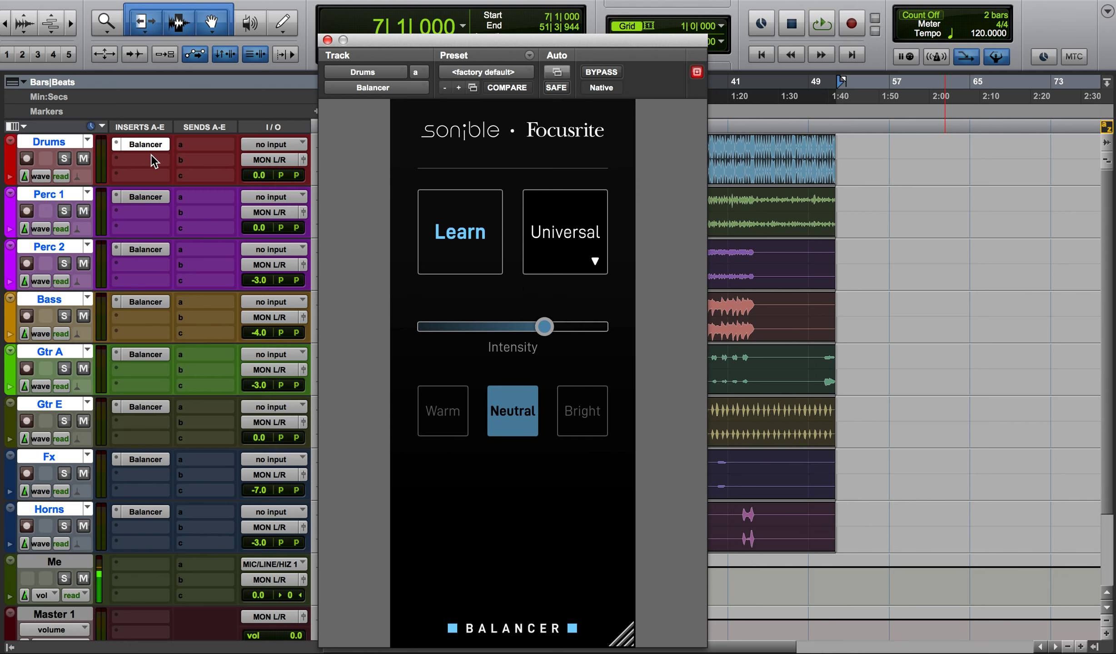
left_click(64, 158)
key("space")
left_click(564, 232)
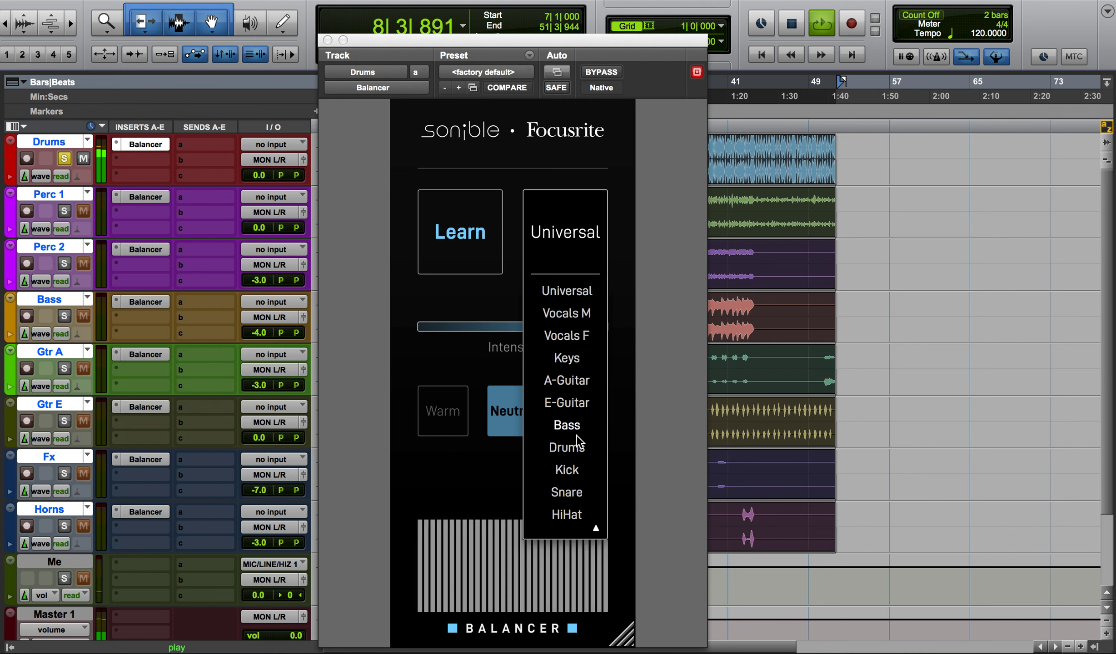
left_click(578, 445)
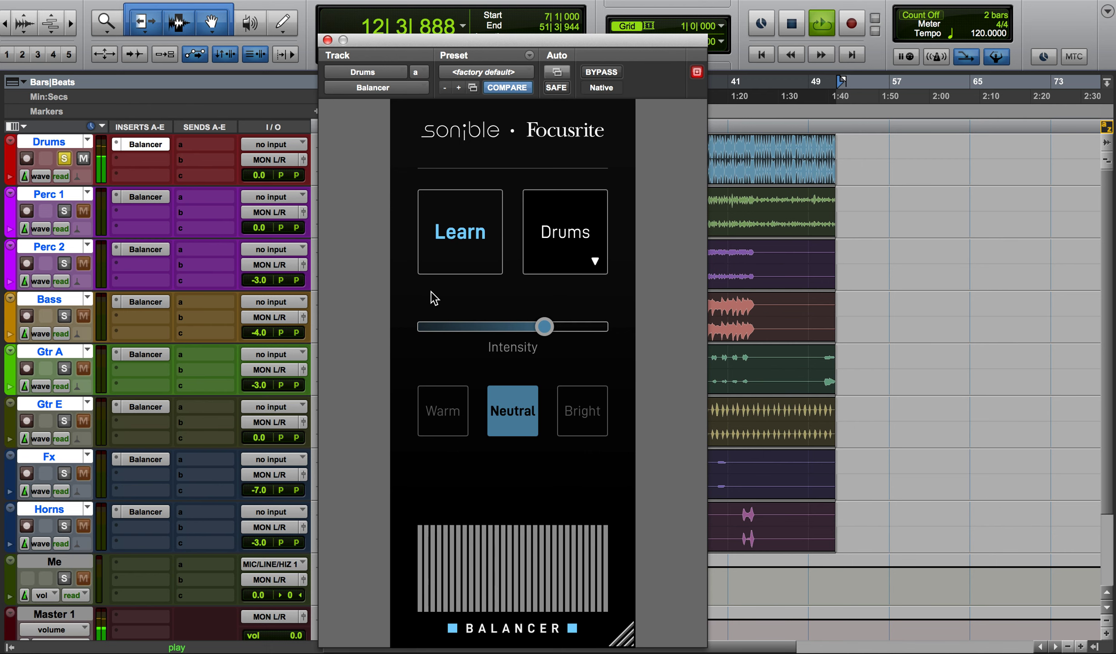
Step: Let Balancer learn the soloed drums during playback, keeping the Me track muted until playback is stopped
left_click(82, 580)
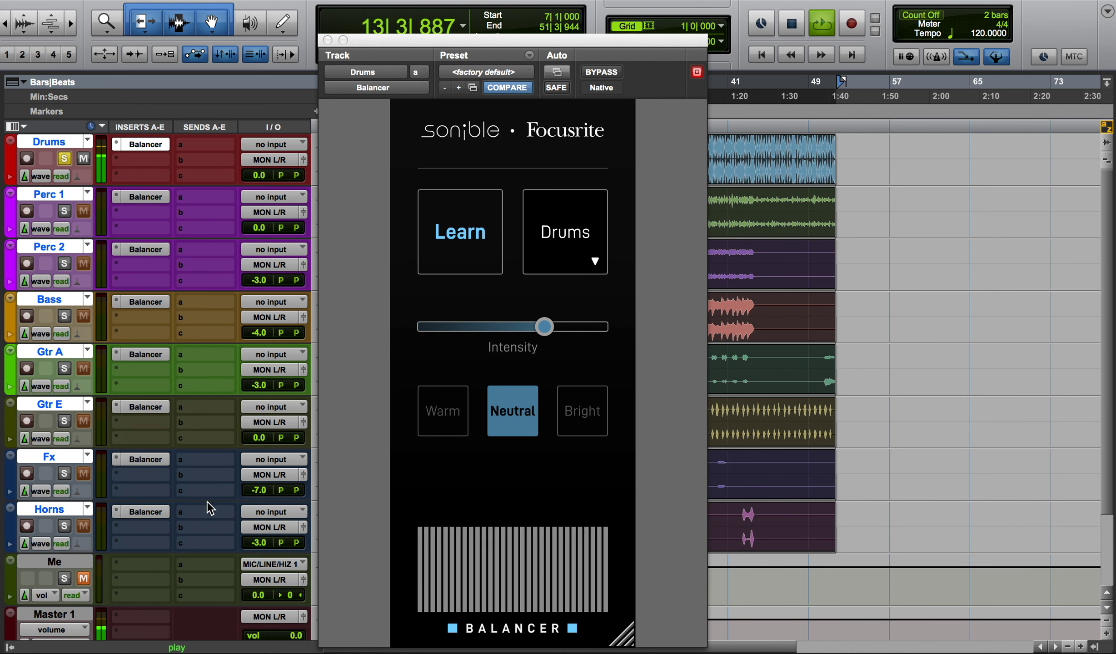
left_click(449, 253)
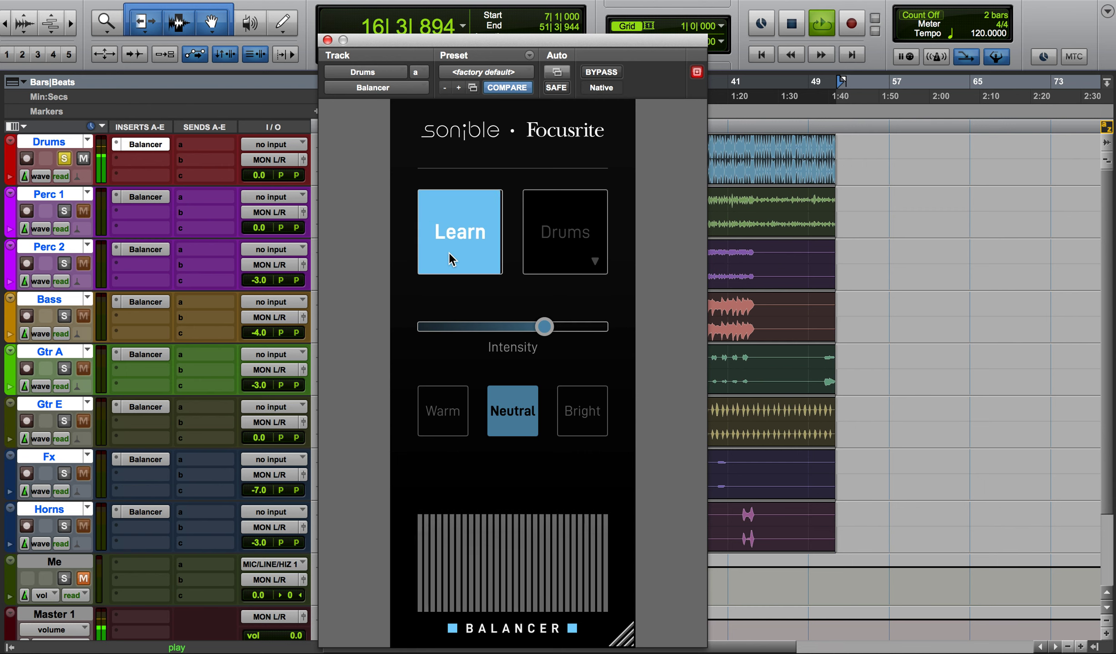
key("space")
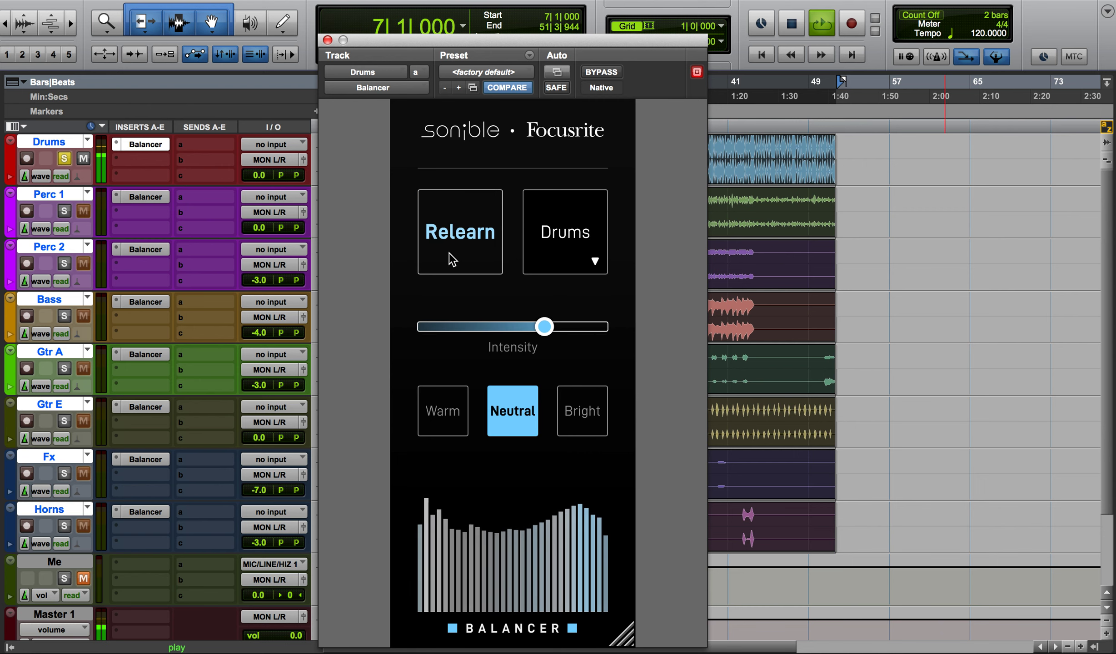
left_click(79, 580)
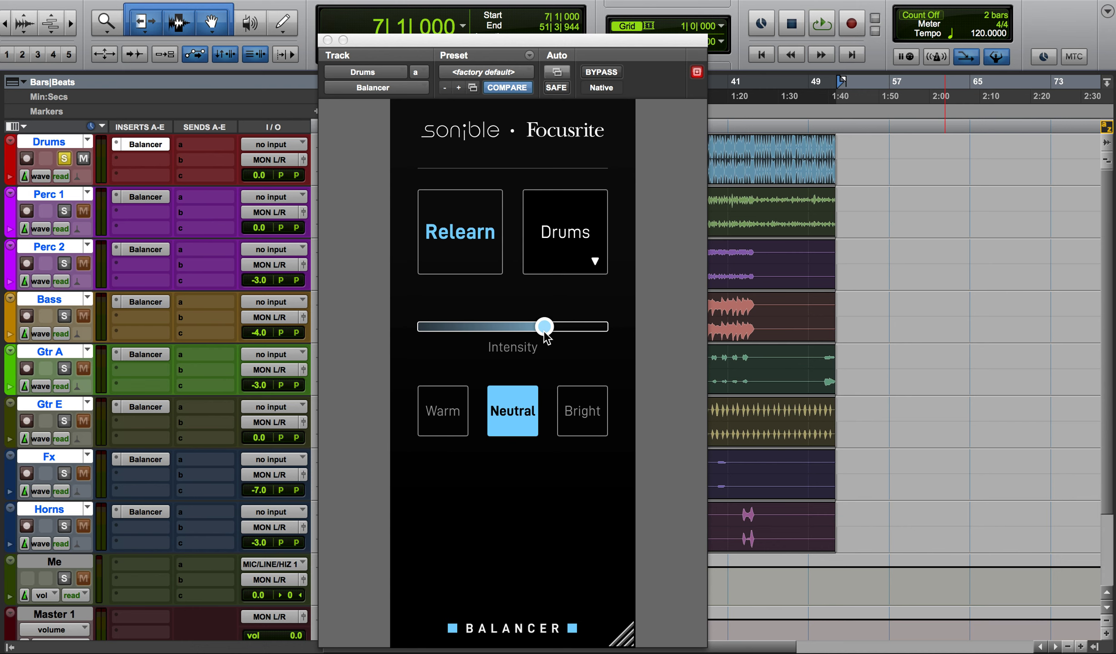
Step: Sweep Balancer's Intensity to its minimum and maximum, and return it to about the default mark
left_click_drag(543, 331, 385, 324)
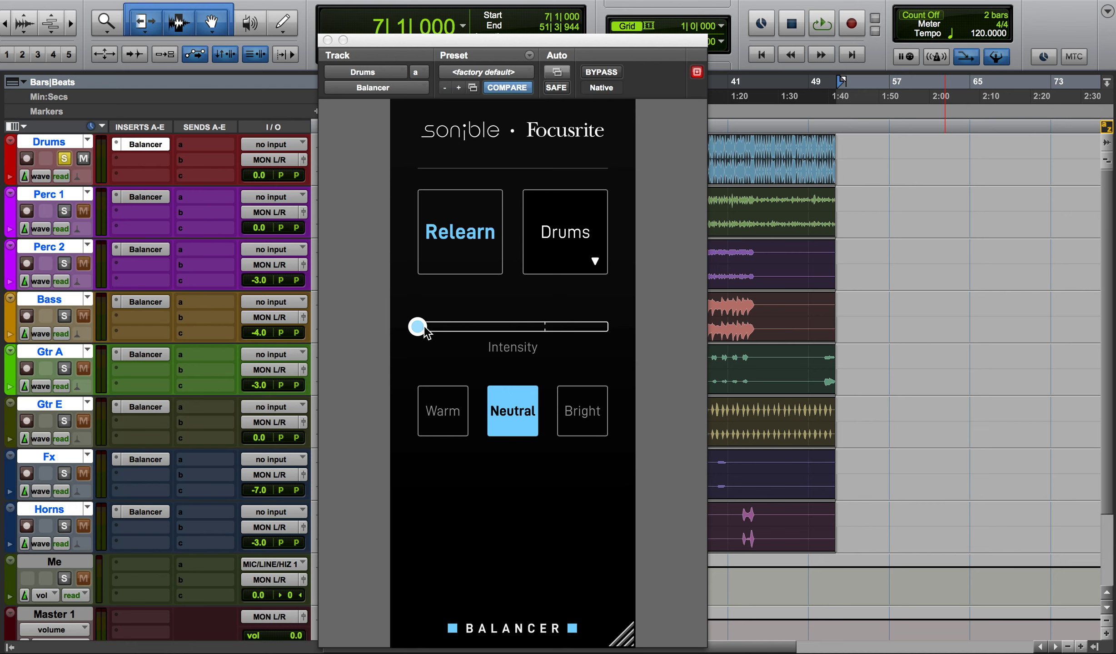
left_click_drag(417, 327, 668, 352)
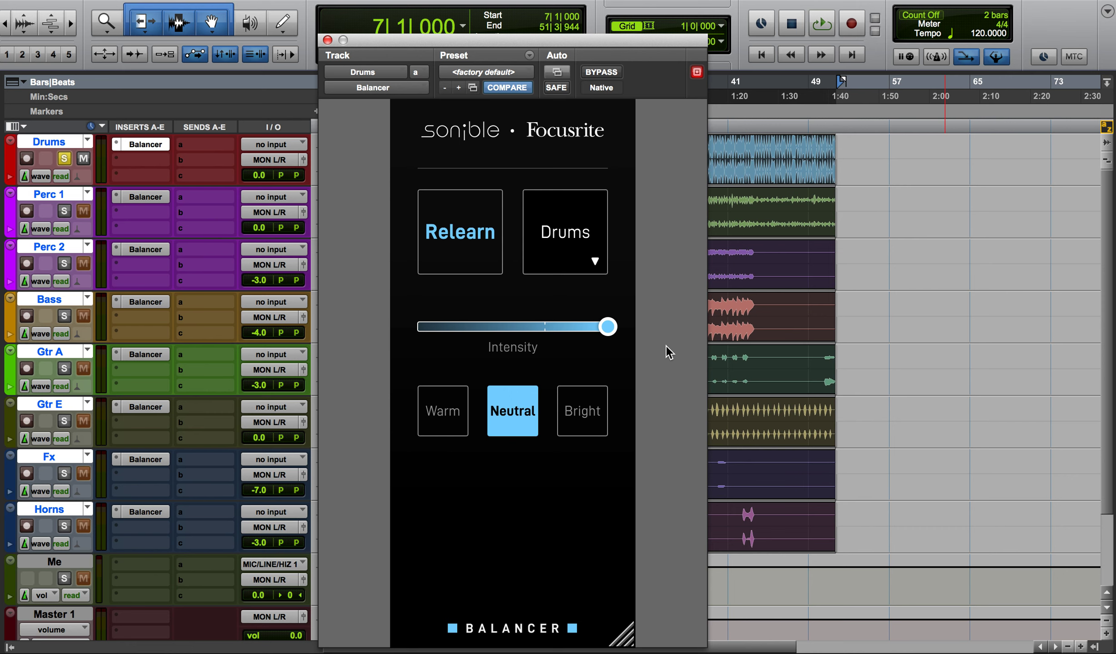
left_click_drag(608, 328, 544, 343)
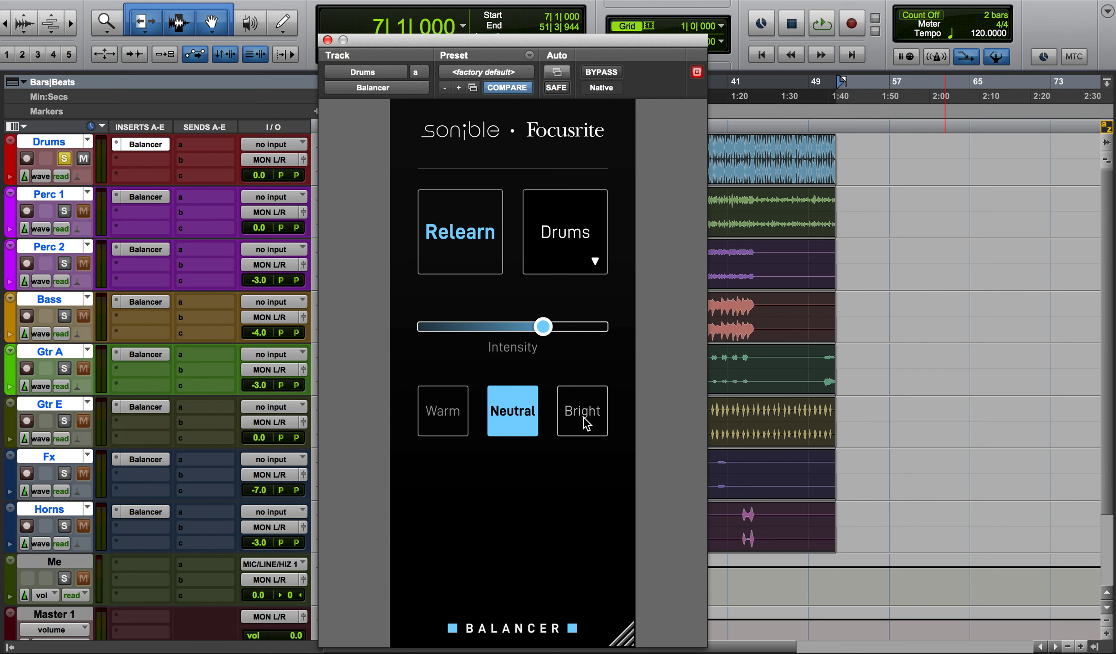
Step: Play the soloed drums and compare the sound with Balancer bypassed and active
key("space")
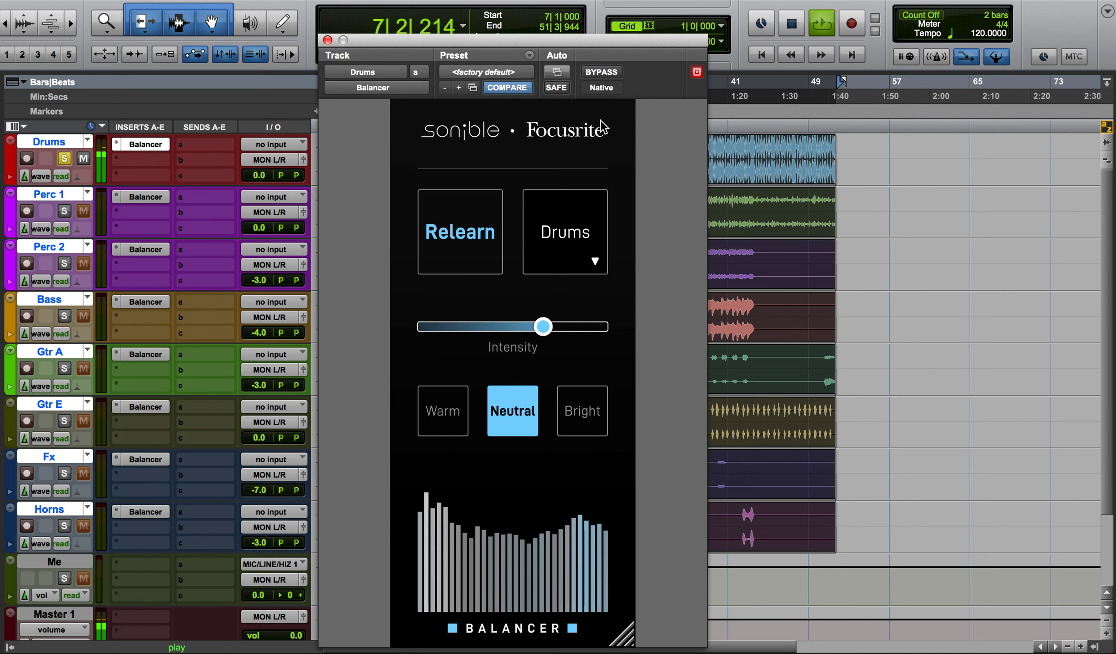
left_click(598, 71)
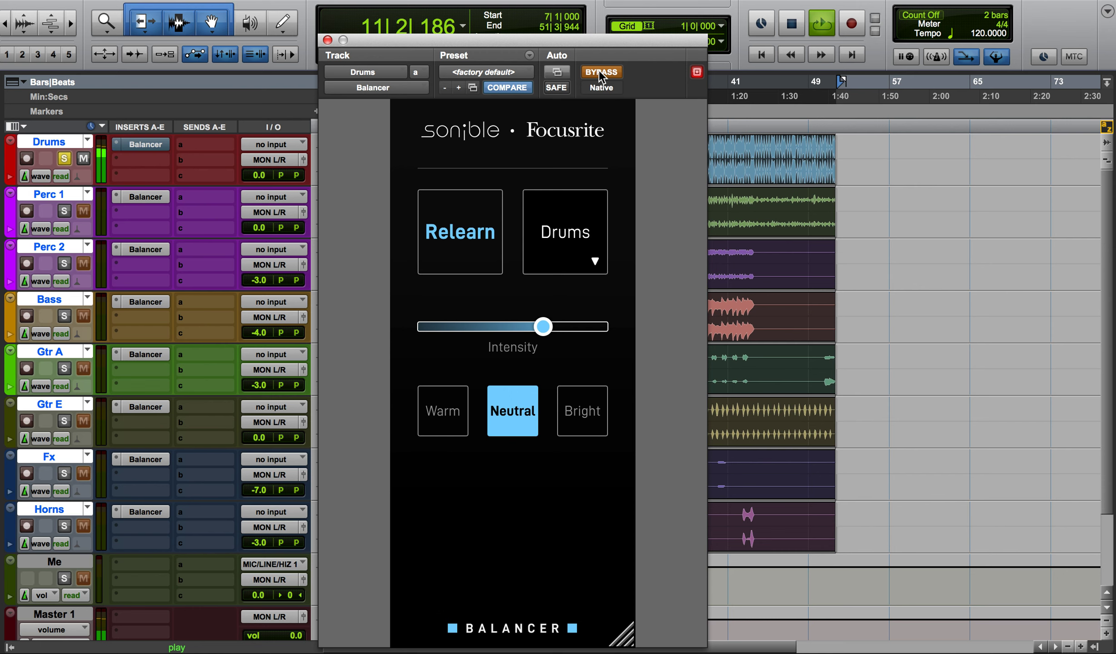
left_click(598, 71)
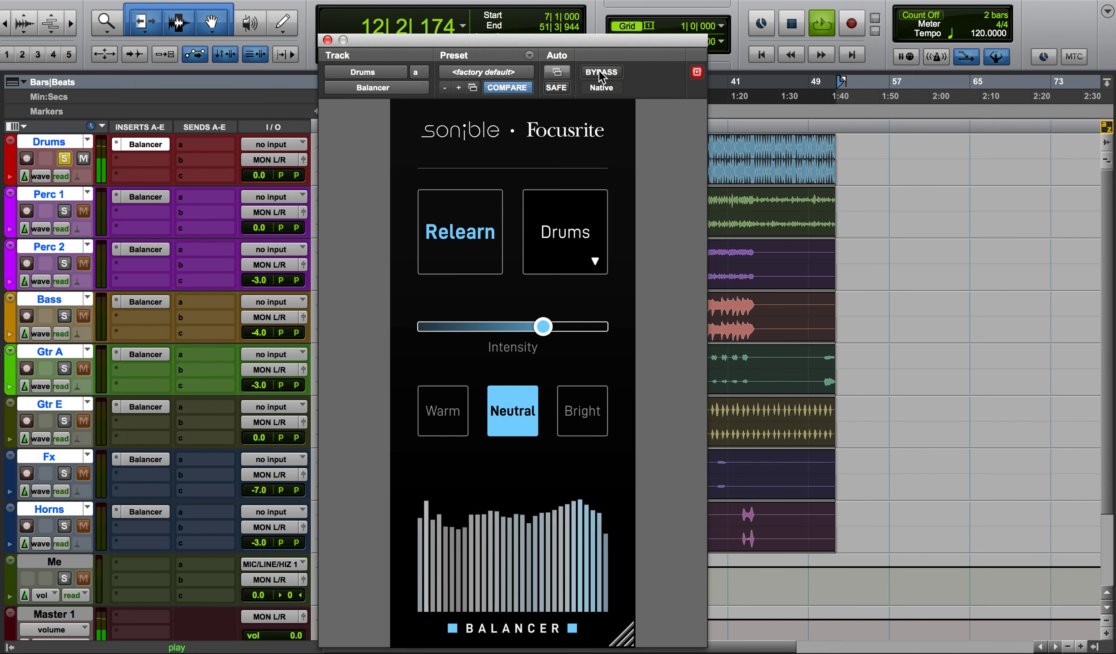
left_click(598, 71)
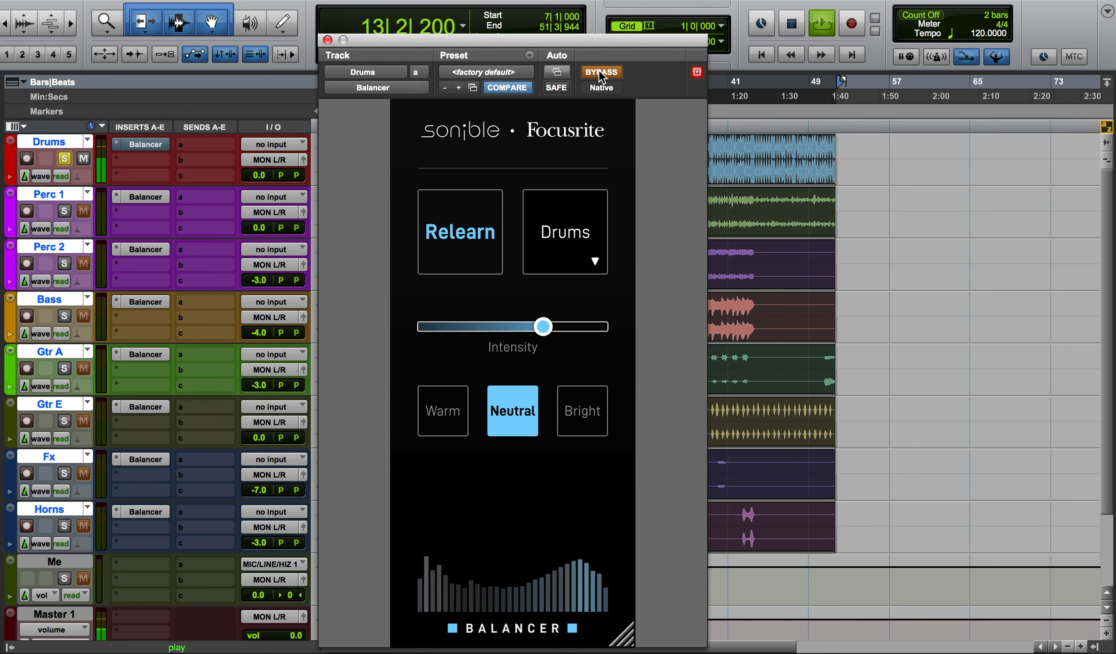
left_click(598, 71)
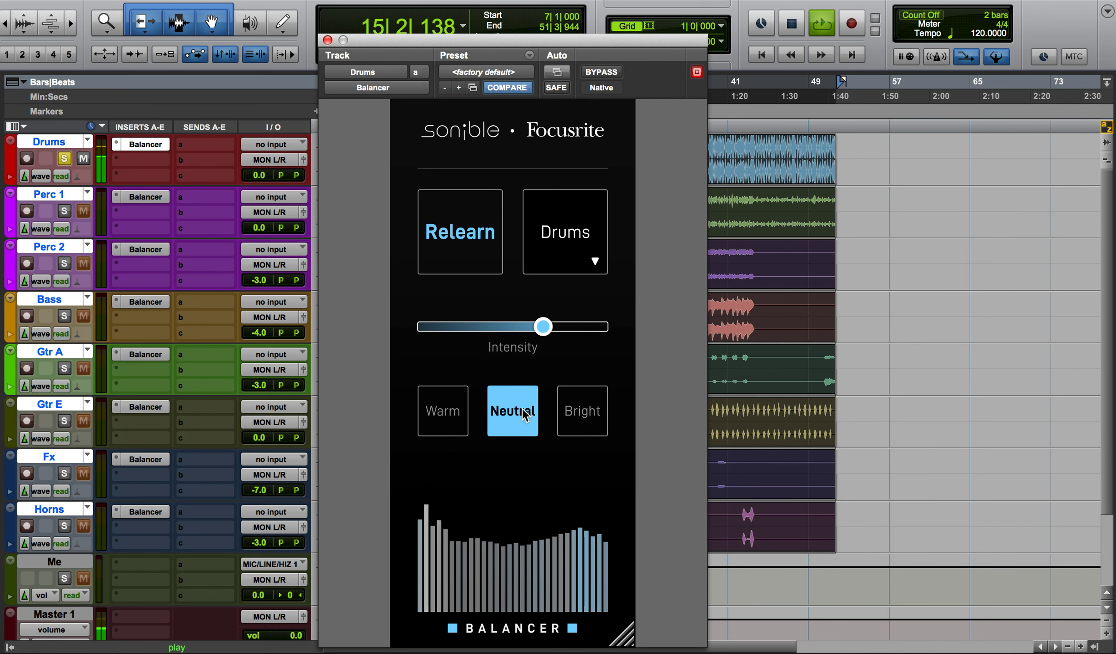
Step: Audition Balancer's Warm and Bright styles on the soloed drums, return to Neutral and stop playback
left_click(446, 420)
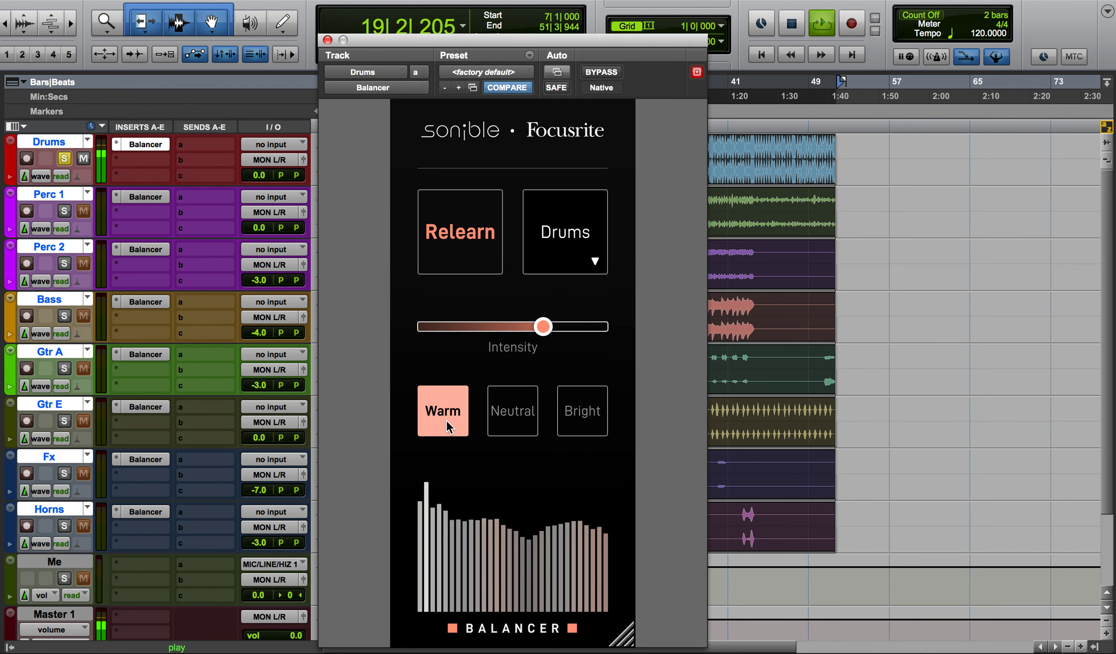
left_click(583, 422)
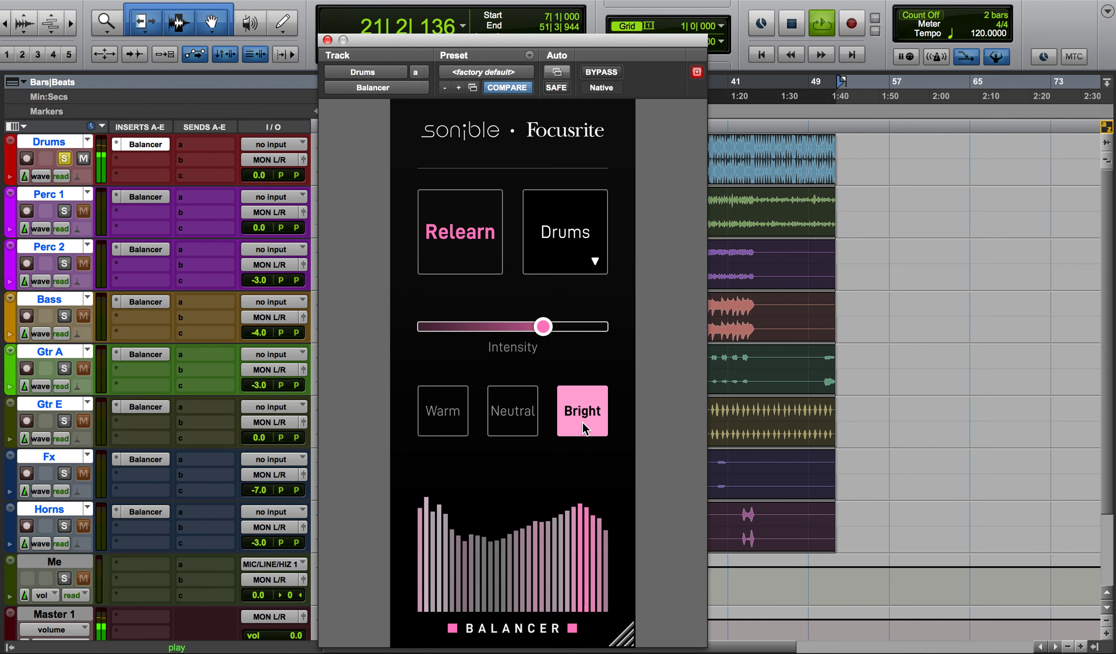
left_click(513, 416)
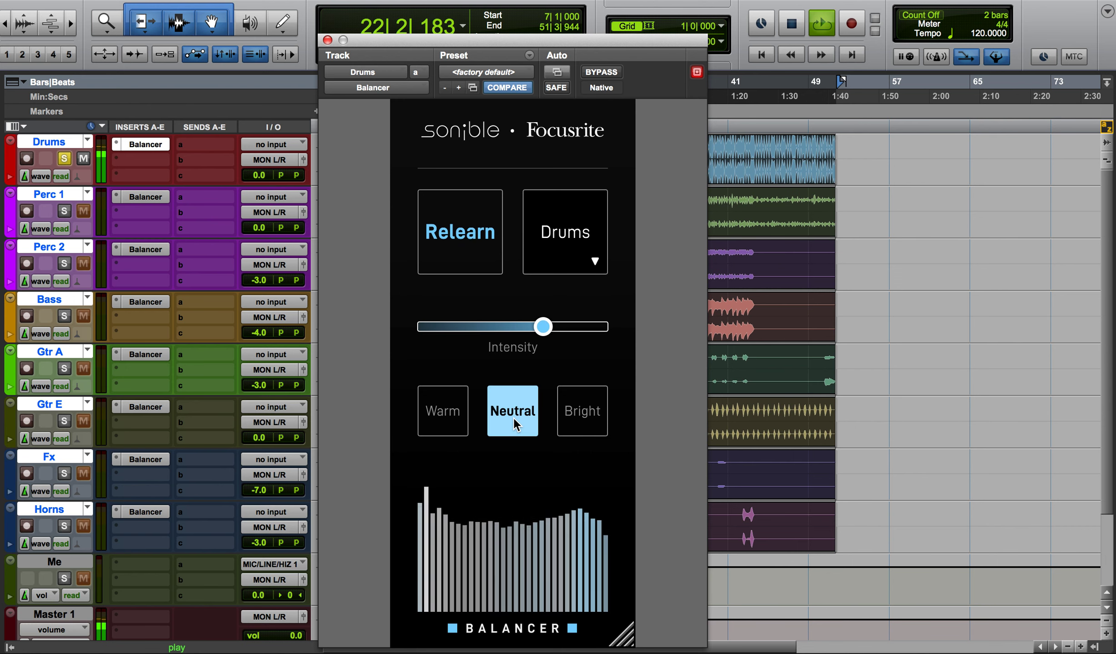
key("space")
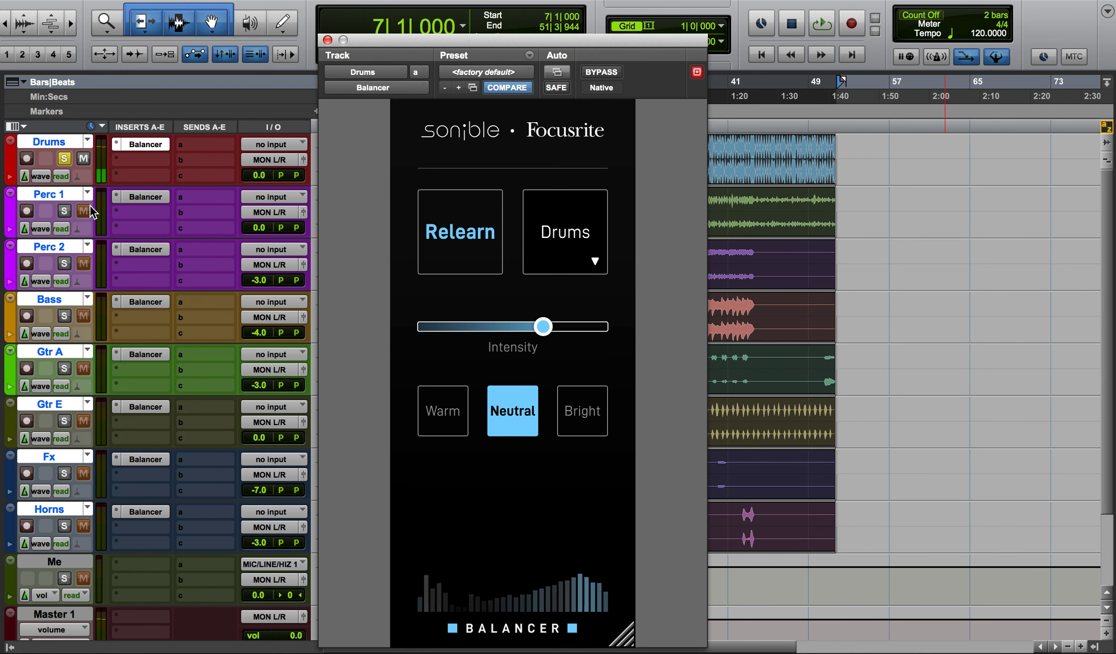
Step: Unsolo the Drums track and compare its Balancer bypassed and active while the full mix plays
left_click(64, 159)
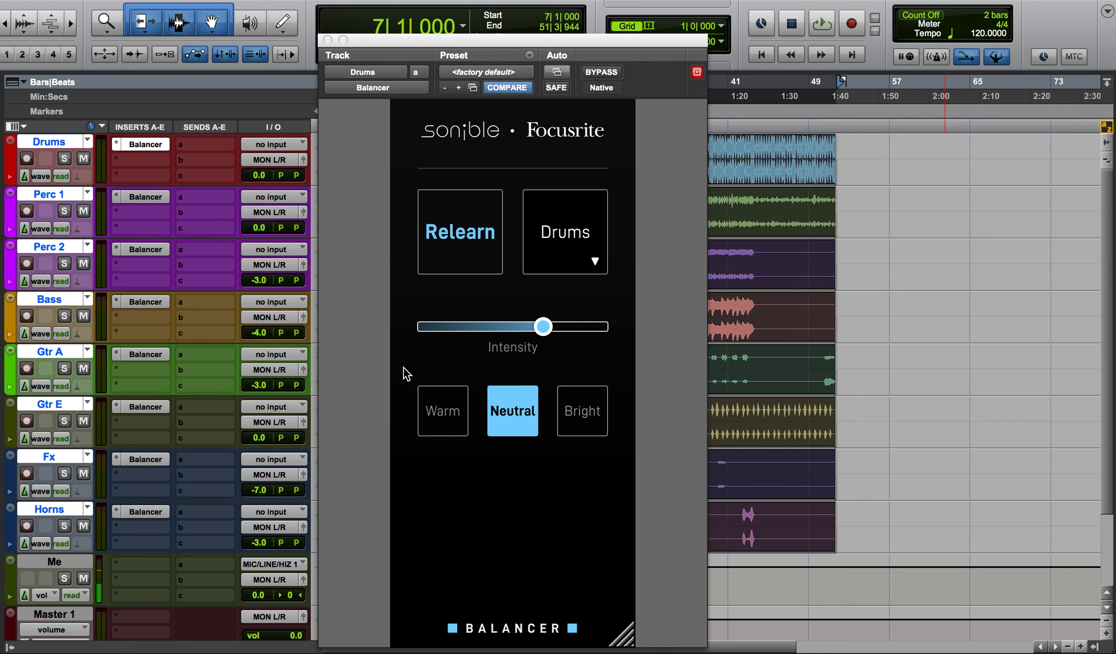
key("space")
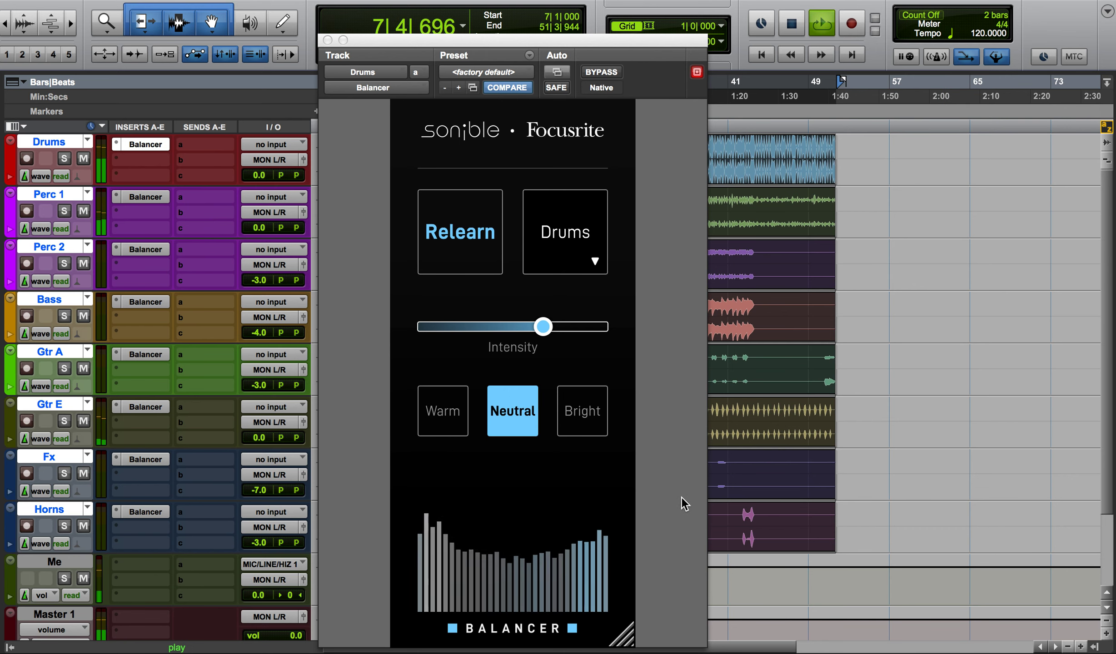
left_click(605, 69)
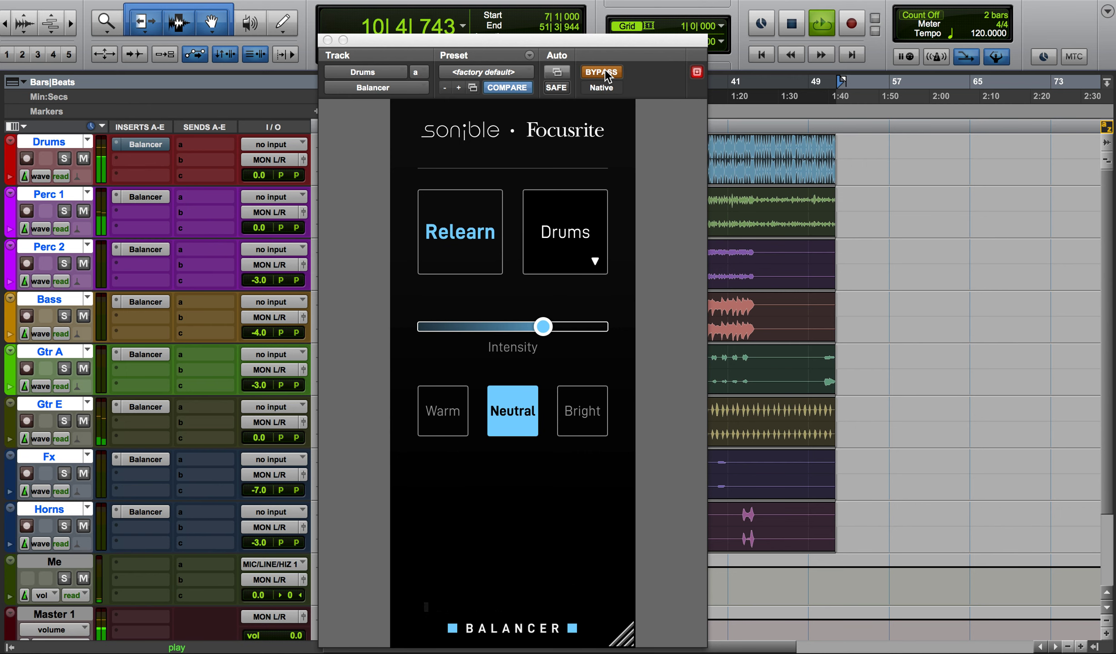
left_click(605, 69)
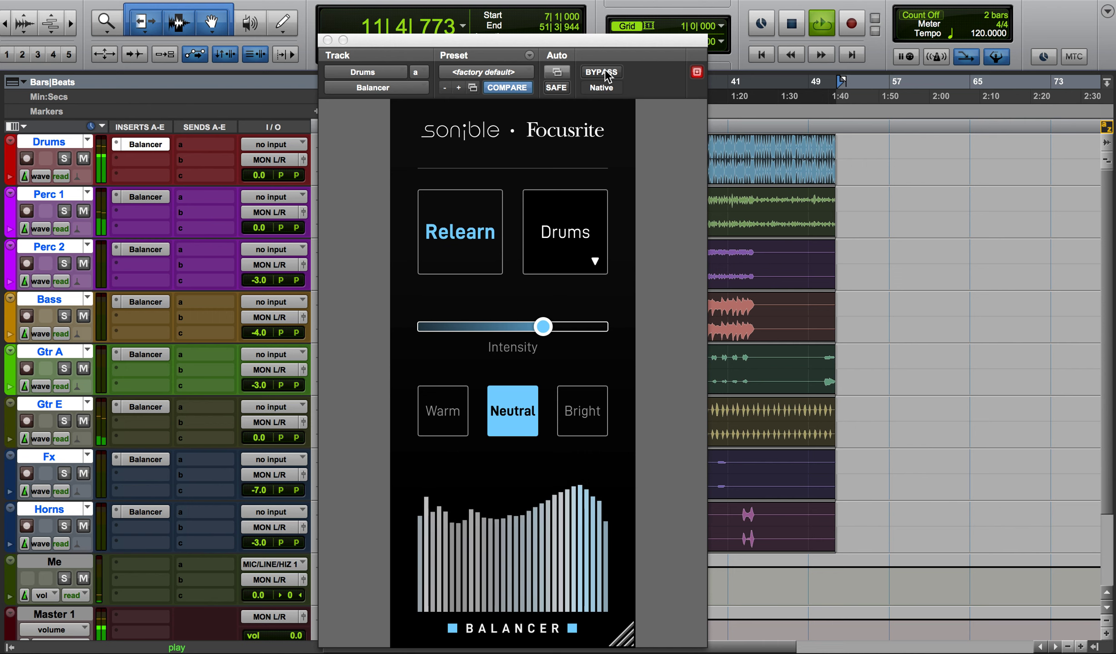
Step: Switch the Drums track's Balancer to the Warm style while the full mix plays
left_click(454, 414)
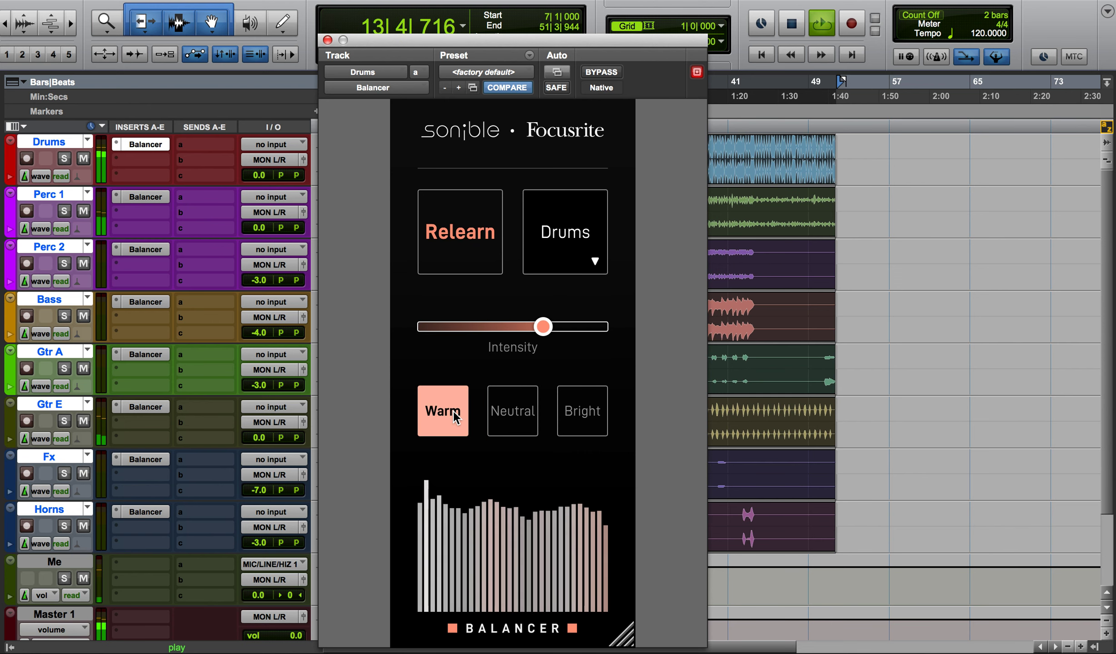